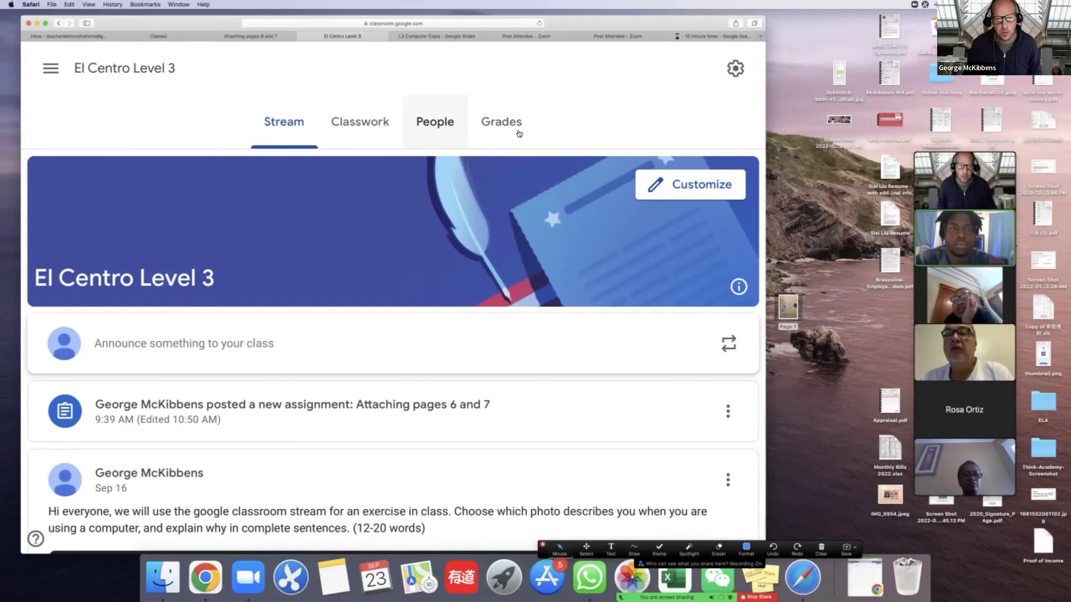
Step: Show the El Centro Level 3 People list and scroll down through the students
click(448, 131)
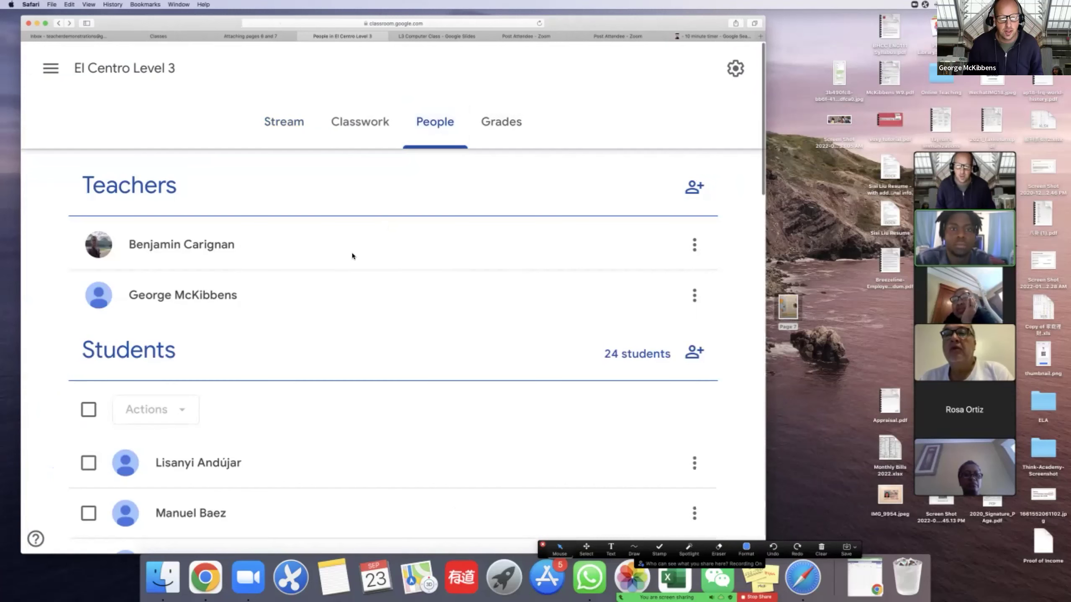
scroll(353, 256, down, 12)
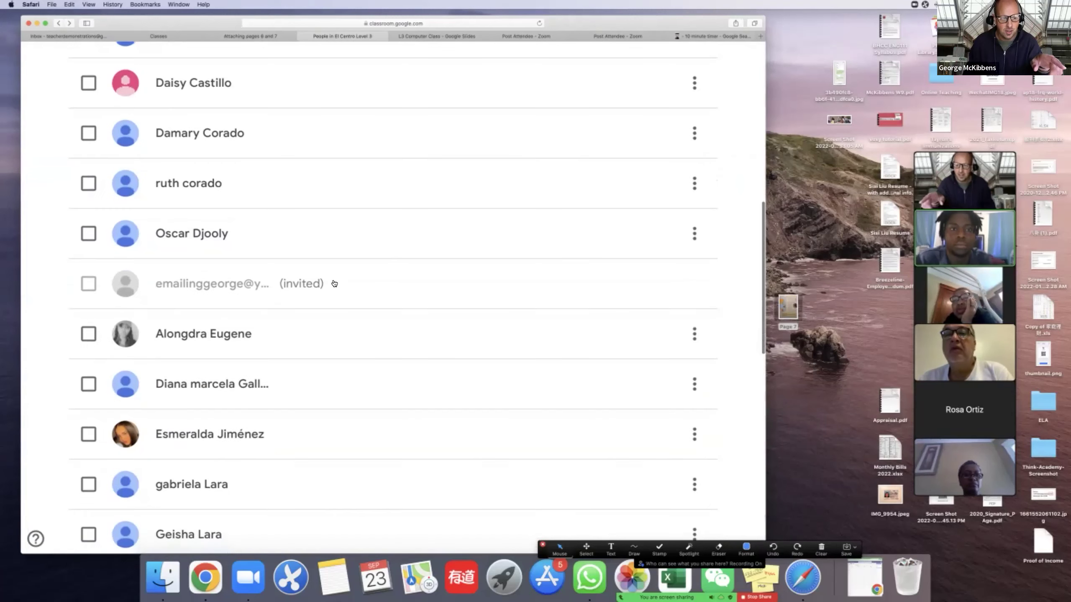
scroll(334, 283, down, 15)
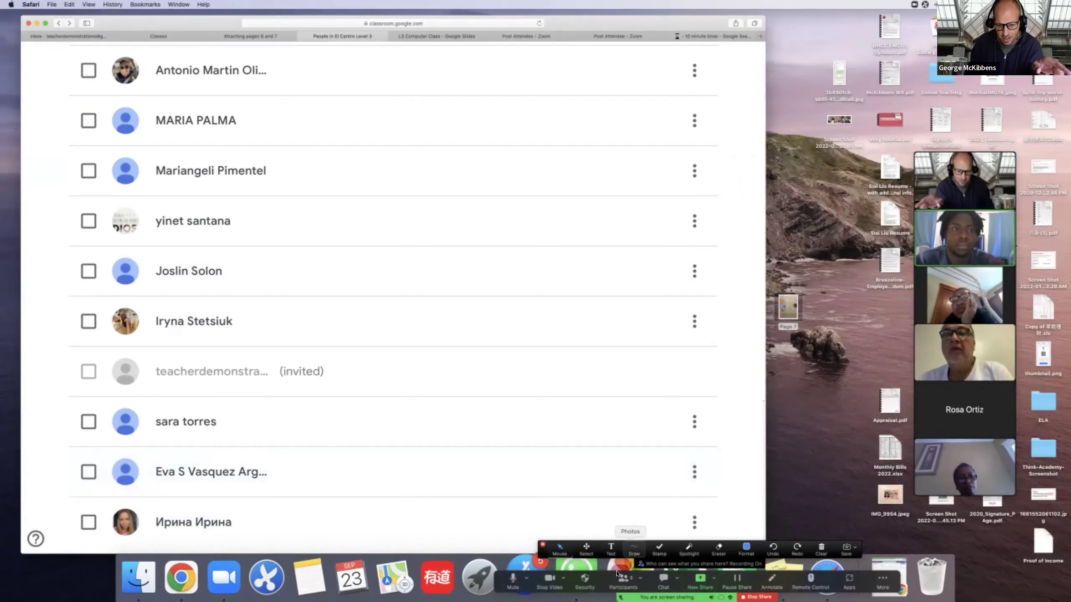
Step: Circle the invited account in the student list with a Zoom drawing annotation
click(633, 549)
mouse_move(146, 355)
mouse_down()
mouse_move(375, 391)
mouse_move(107, 366)
mouse_move(144, 361)
mouse_up()
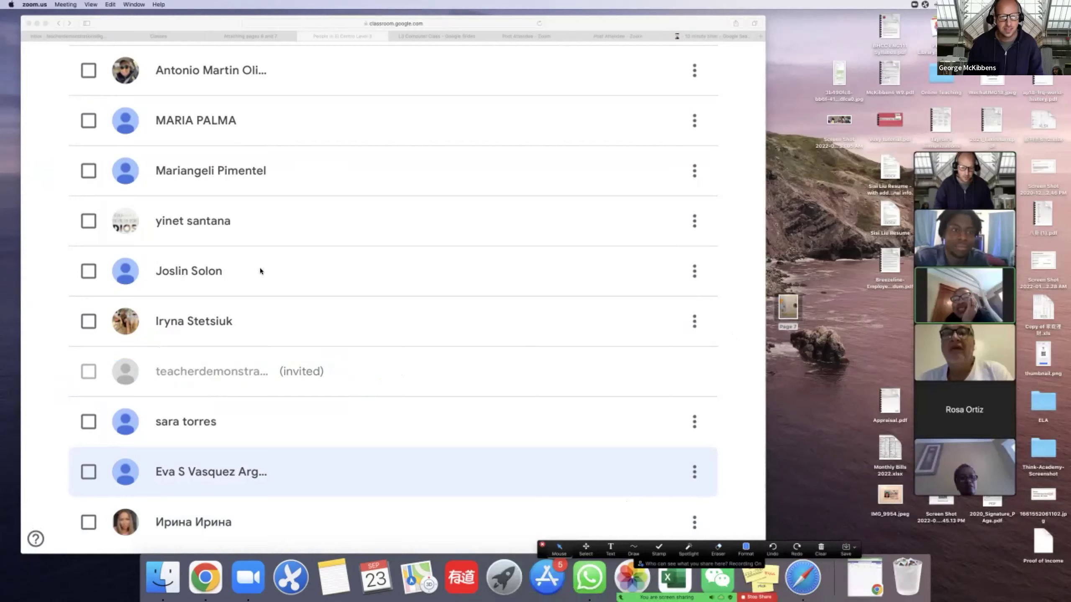
scroll(261, 268, up, 5)
Step: Leave the 'Attaching pages 6 and 7' assignment for the El Centro Level 3 Stream and scroll its posts
click(241, 37)
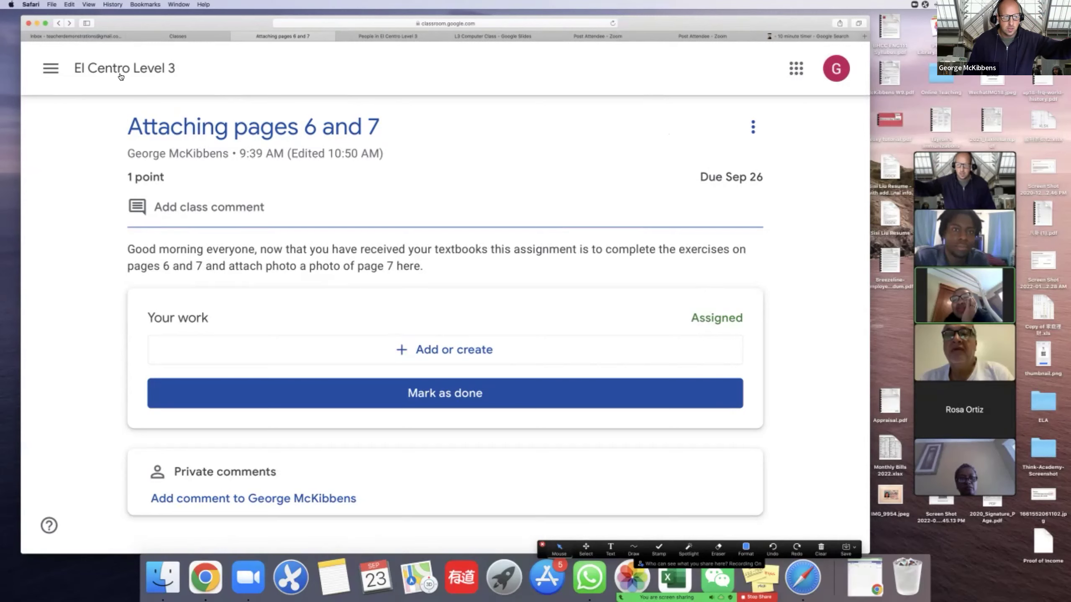
click(149, 78)
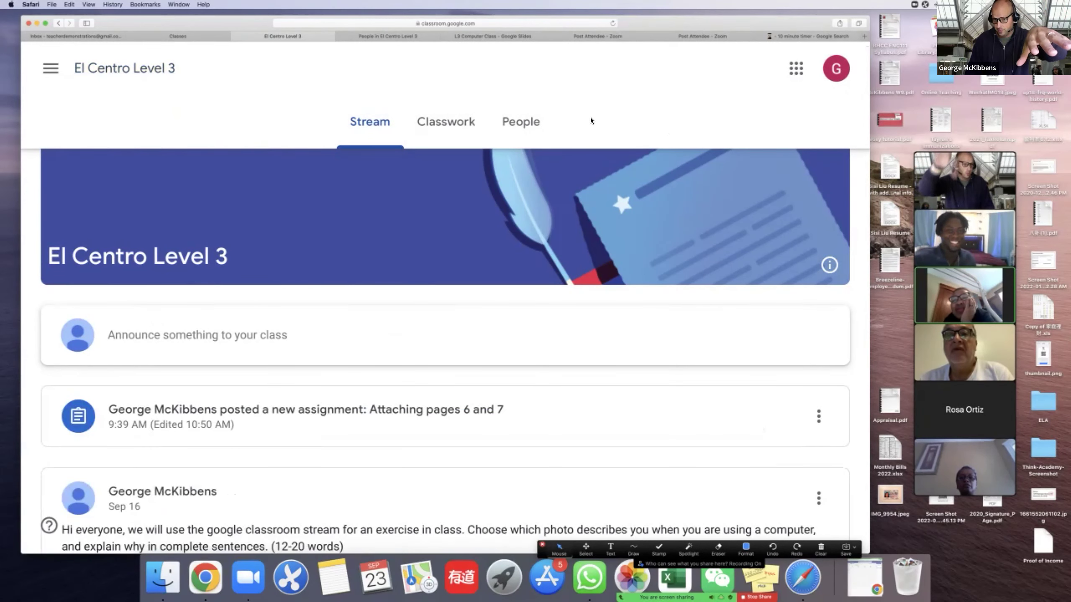
scroll(401, 250, up, 3)
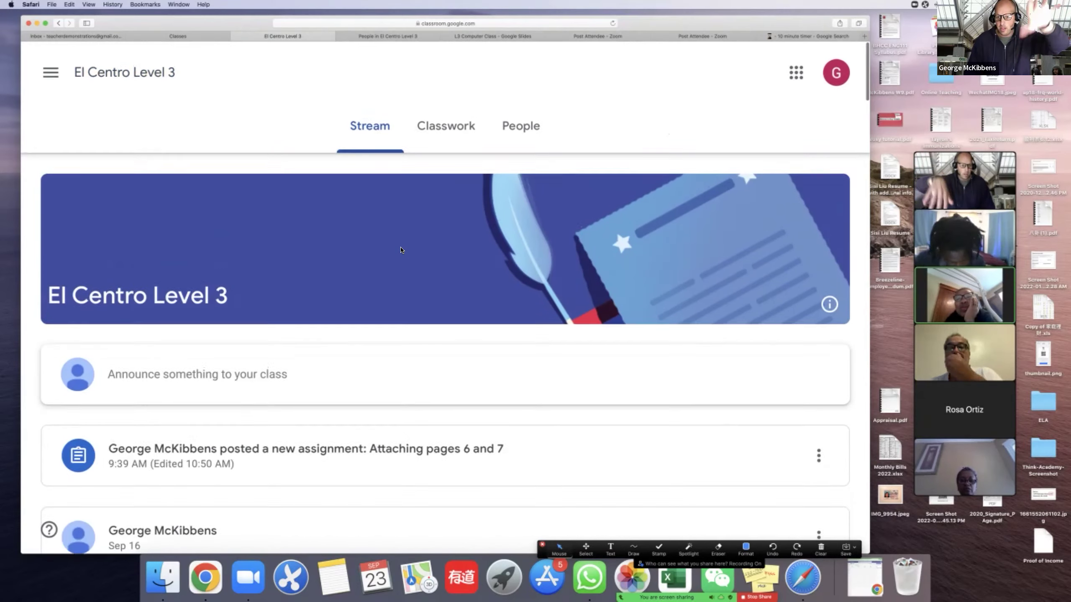
scroll(401, 250, down, 5)
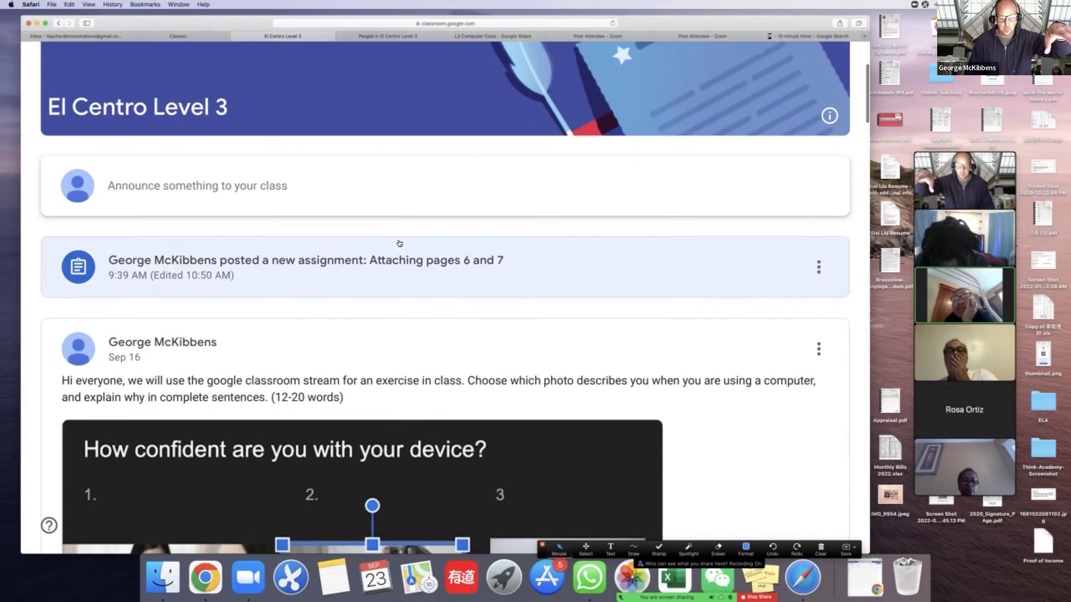
scroll(399, 241, down, 3)
scroll(405, 210, up, 8)
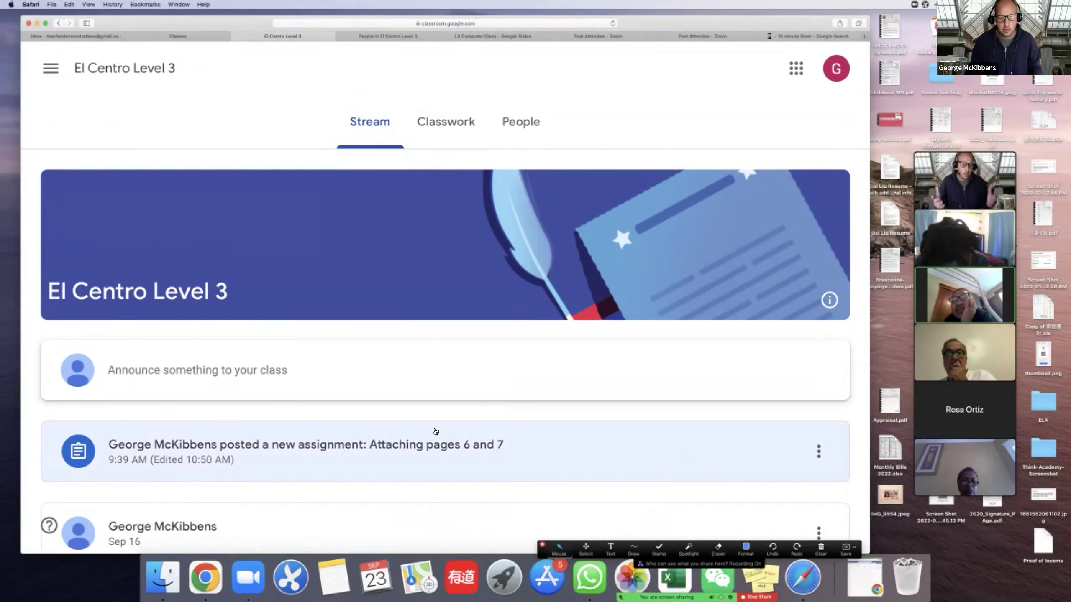
Step: Open the 'Attaching pages 6 and 7' assignment, move the participant video aside, and narrow Safari
click(393, 455)
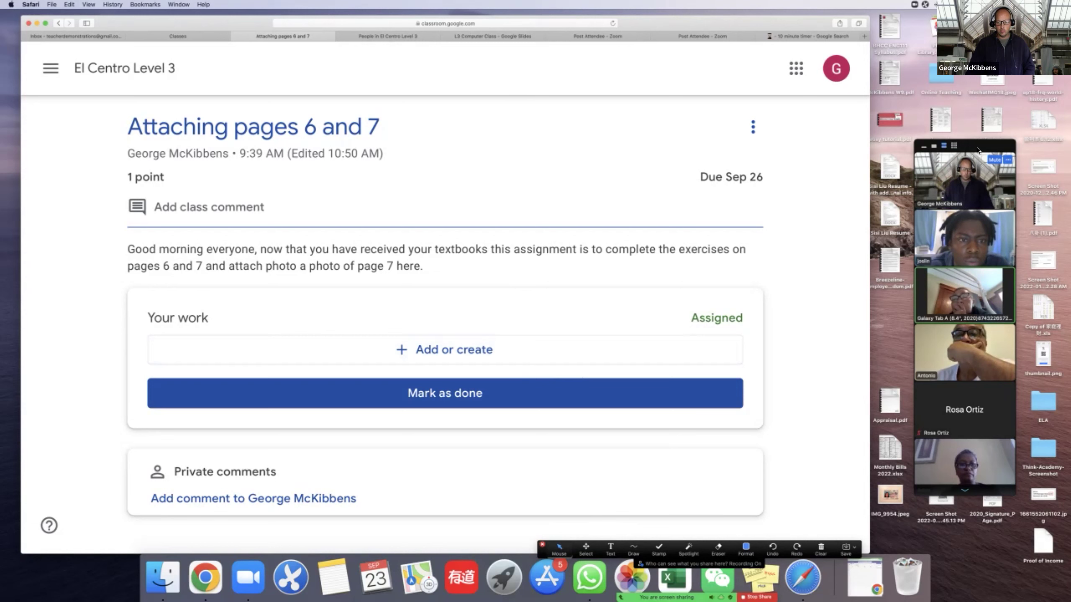
drag(961, 147, 945, 122)
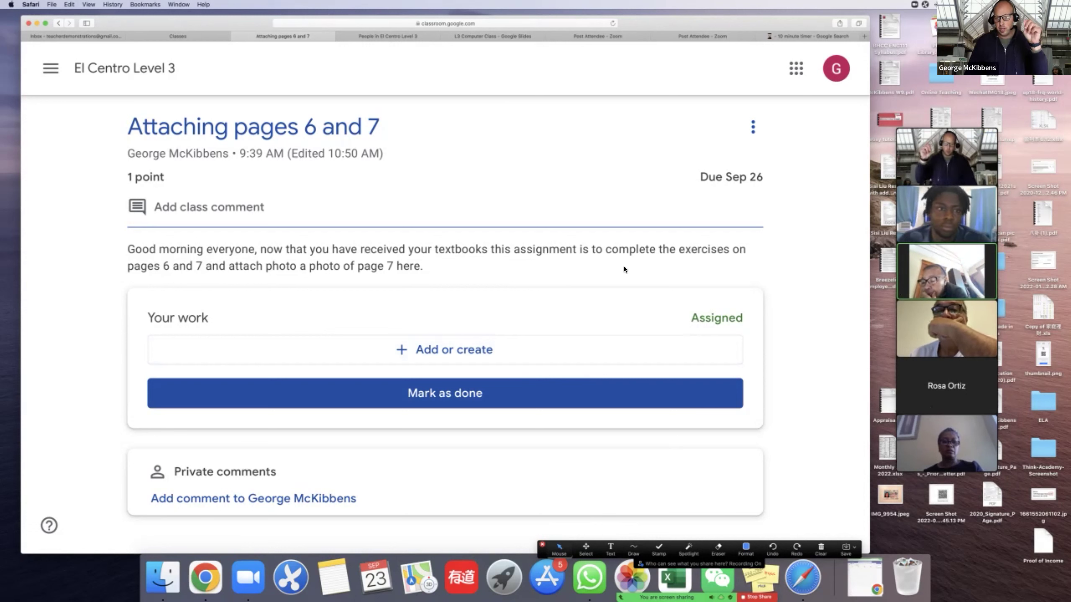
drag(837, 265, 761, 265)
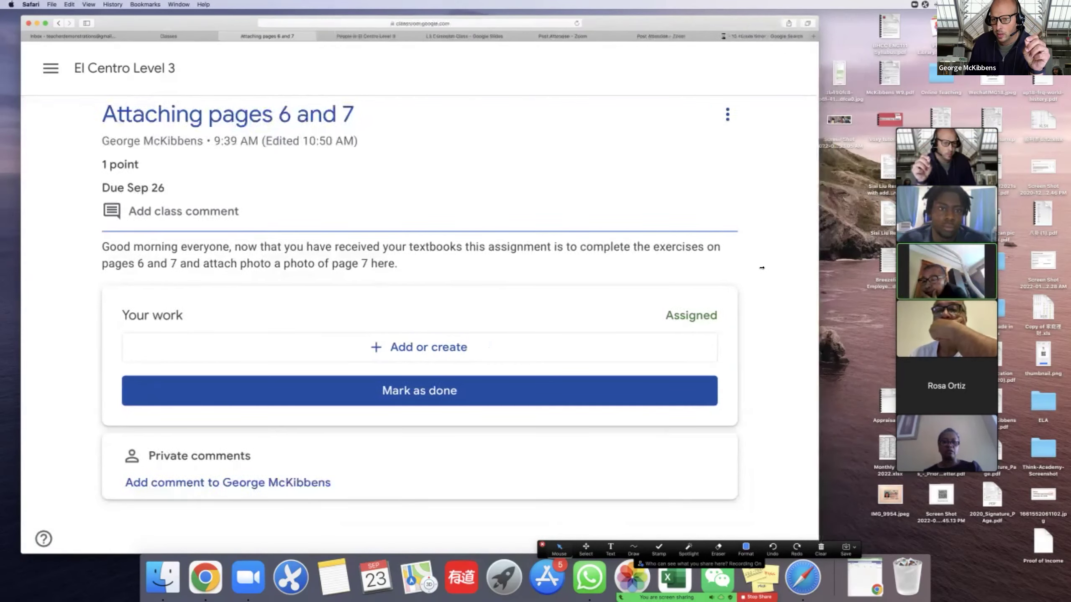
click(792, 308)
double_click(792, 308)
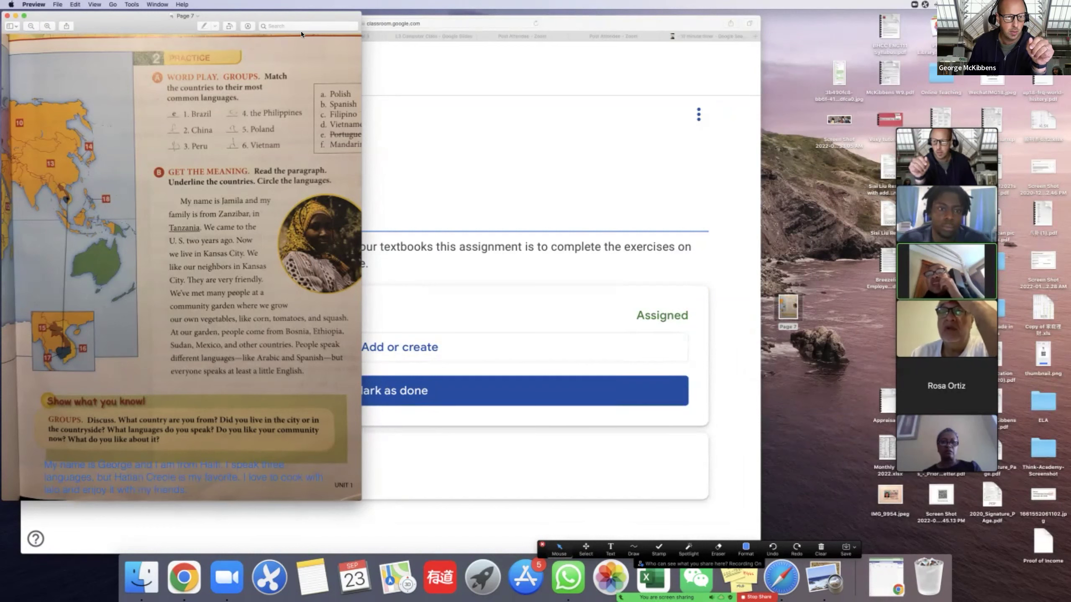
key(ctrl+alt+c)
key(super+w)
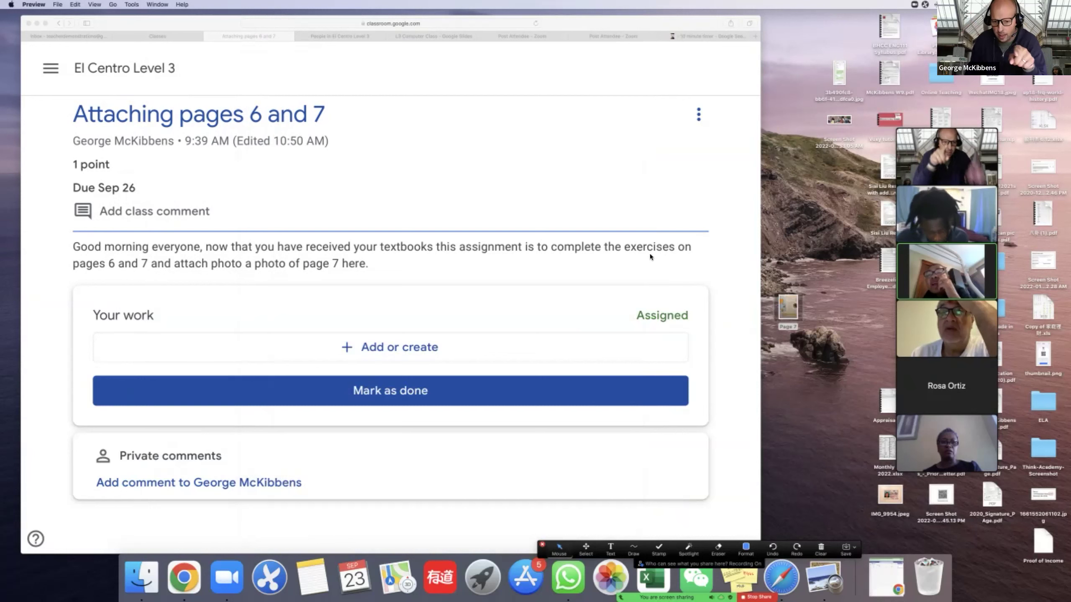
mouse_move(768, 588)
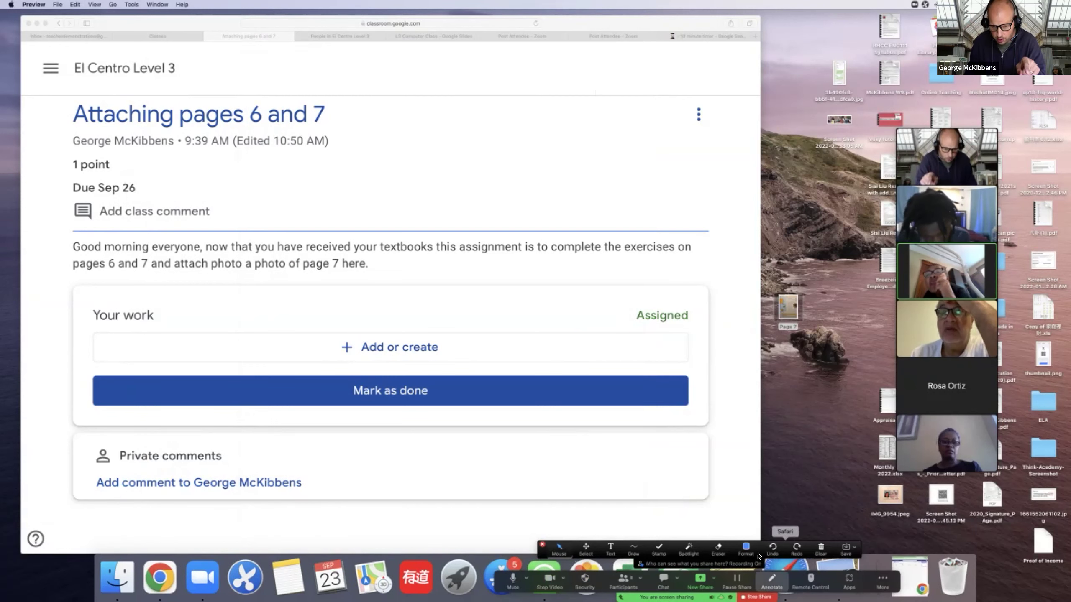
click(634, 547)
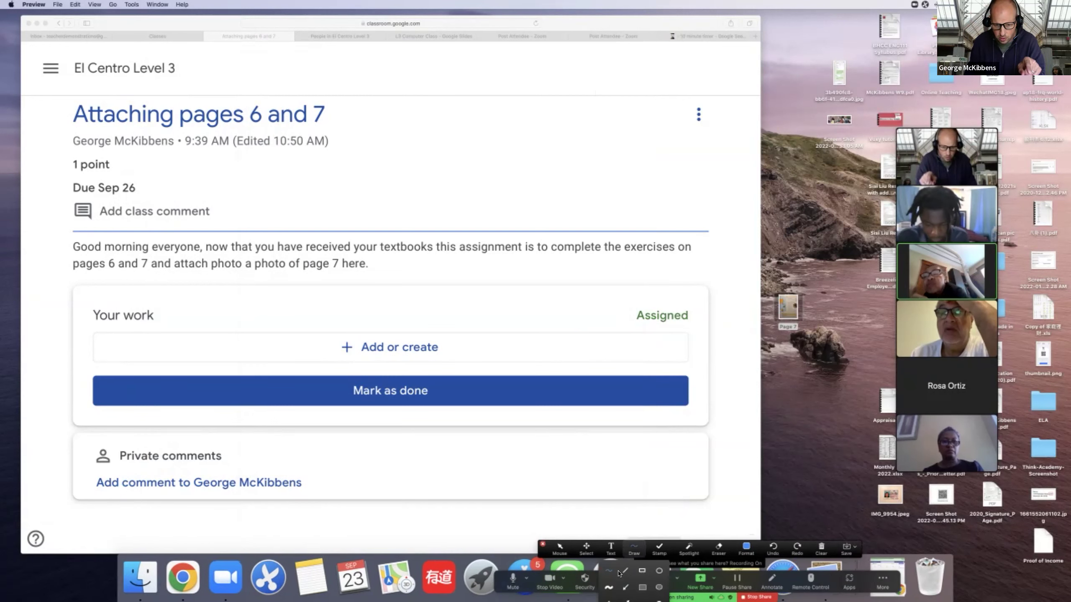
drag(790, 266, 821, 217)
drag(824, 270, 799, 293)
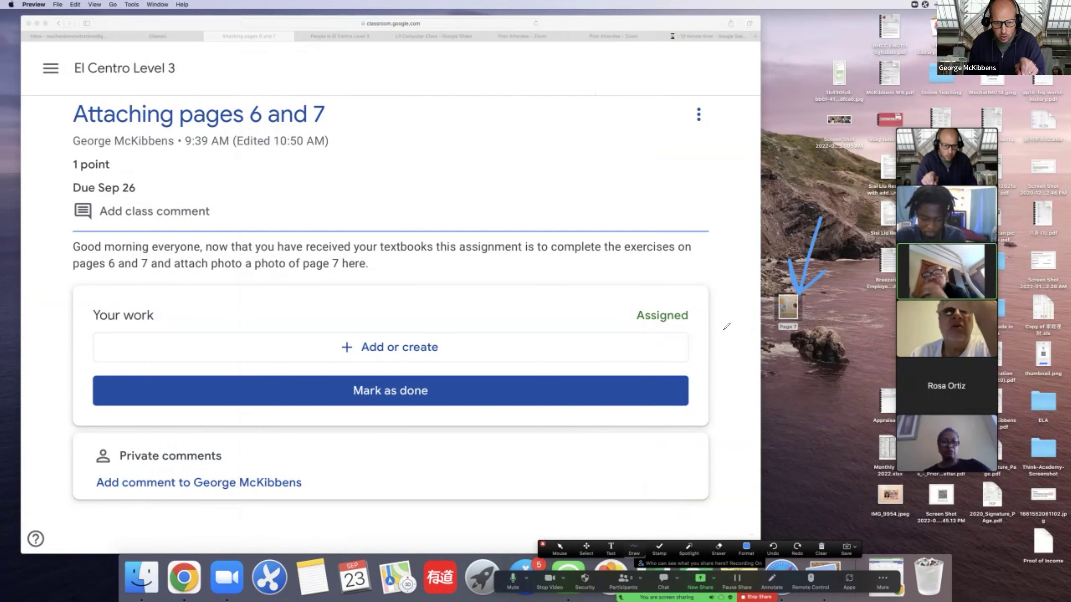
drag(744, 314, 616, 359)
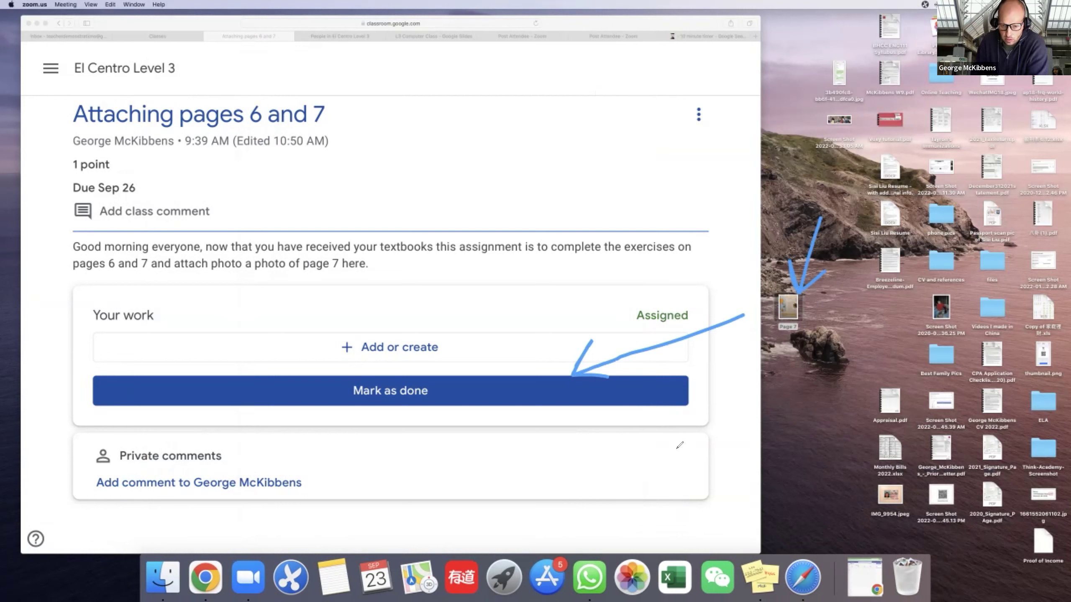
click(585, 355)
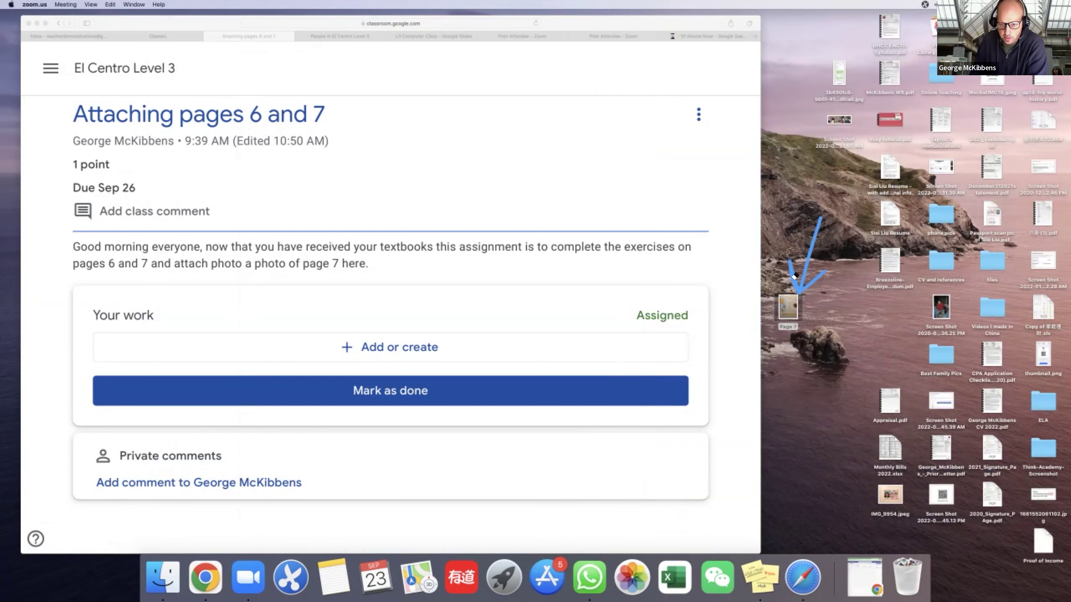
click(782, 269)
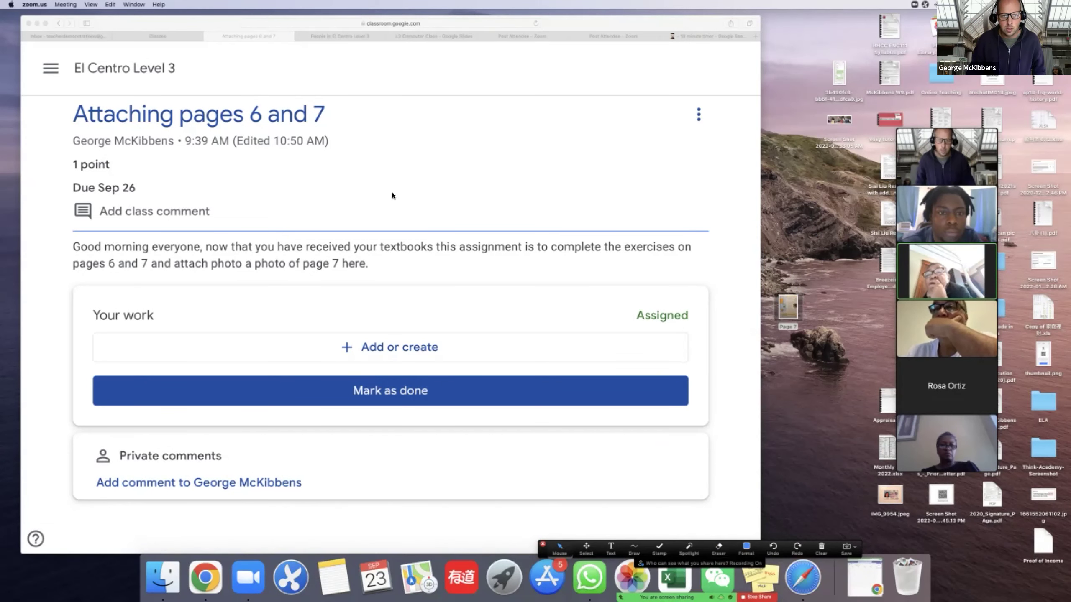
scroll(179, 232, down, 1)
scroll(218, 300, up, 1)
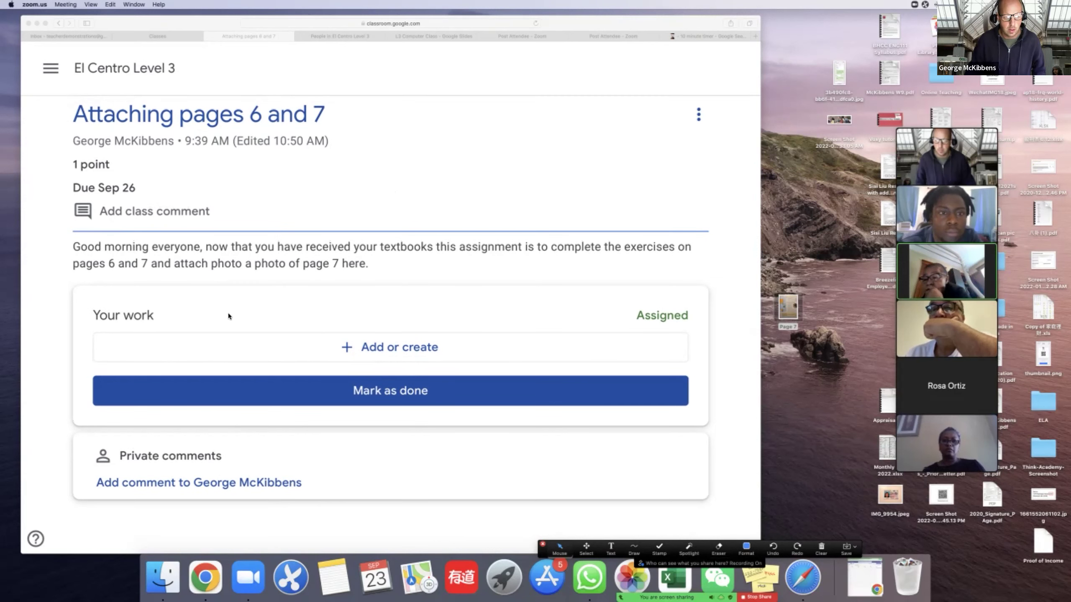
click(384, 358)
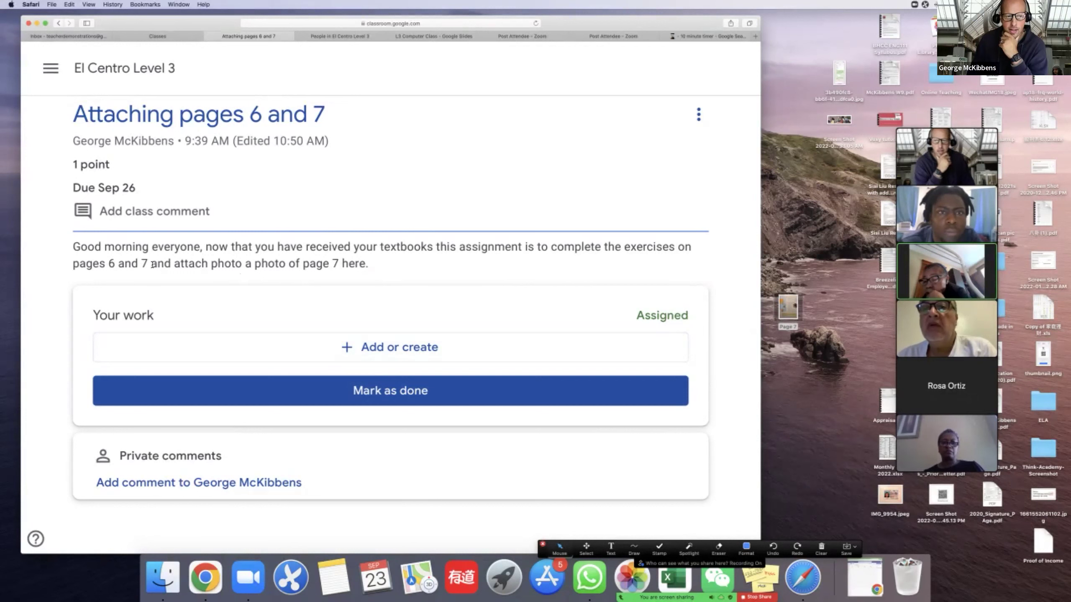
drag(153, 264, 365, 265)
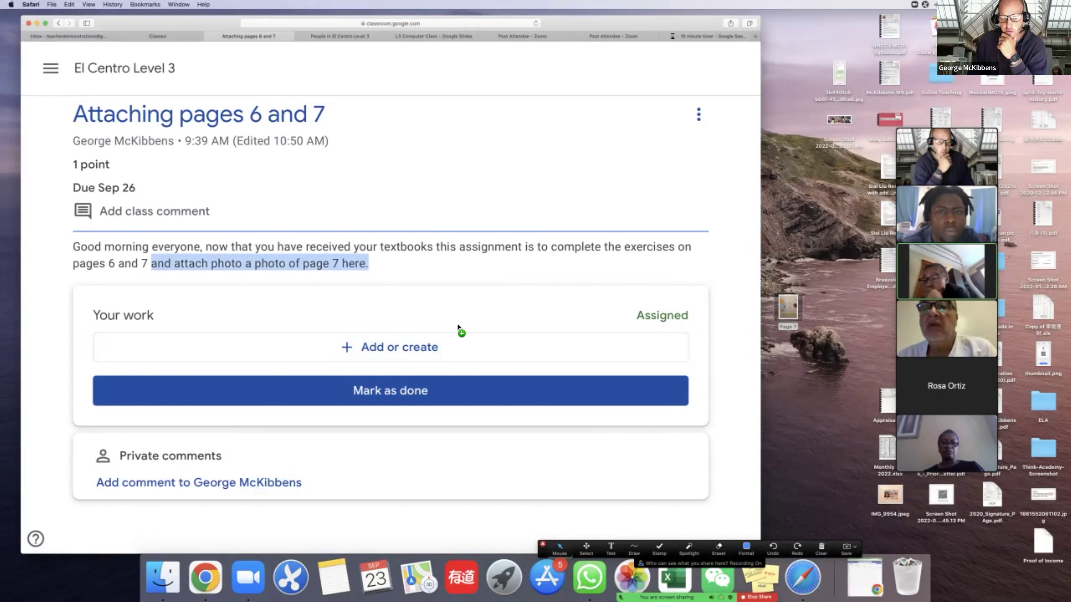
mouse_move(459, 327)
mouse_down()
mouse_move(438, 337)
mouse_move(449, 342)
mouse_up()
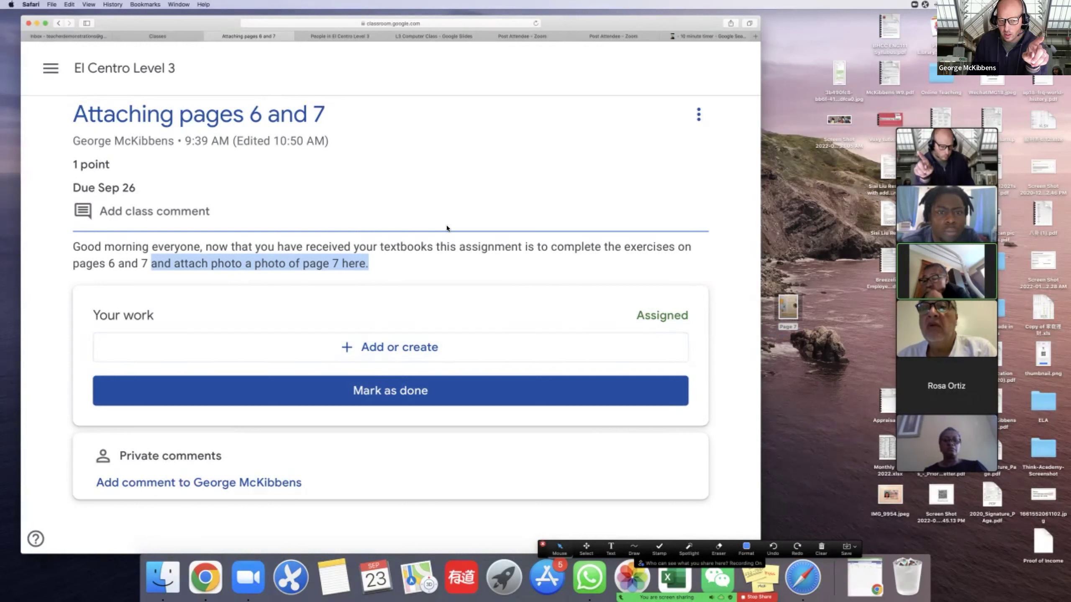
click(449, 252)
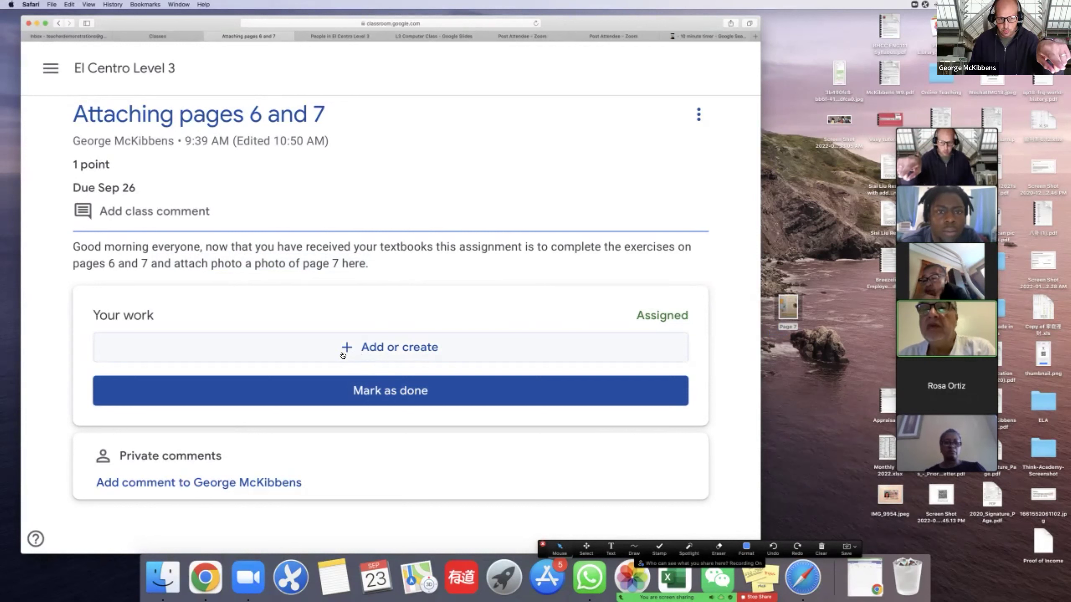
Step: Choose File under Add or create to open the Insert files using Google Drive dialog
click(350, 351)
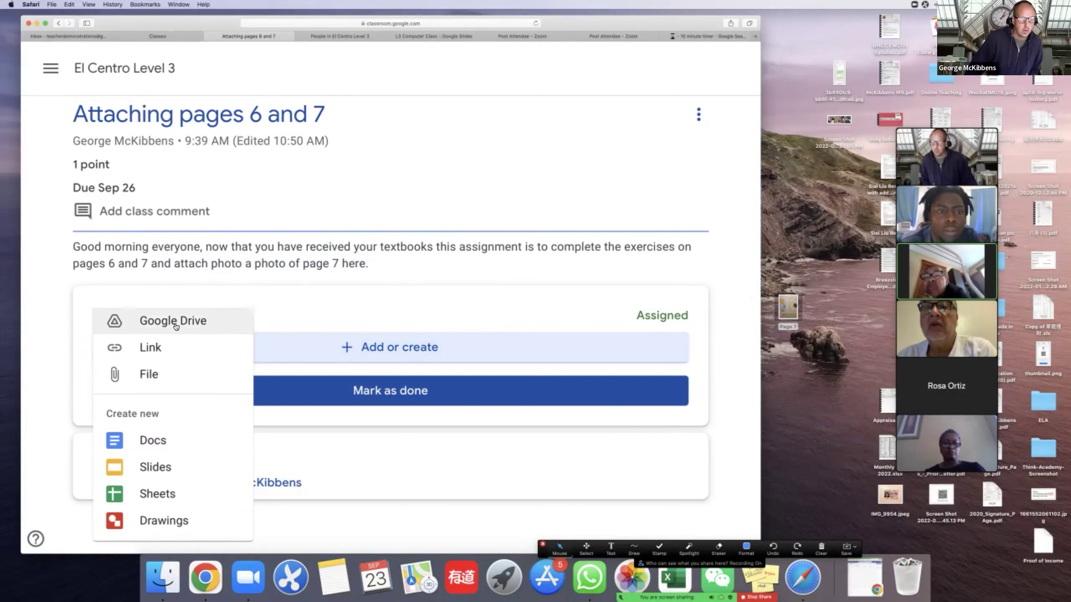
click(792, 315)
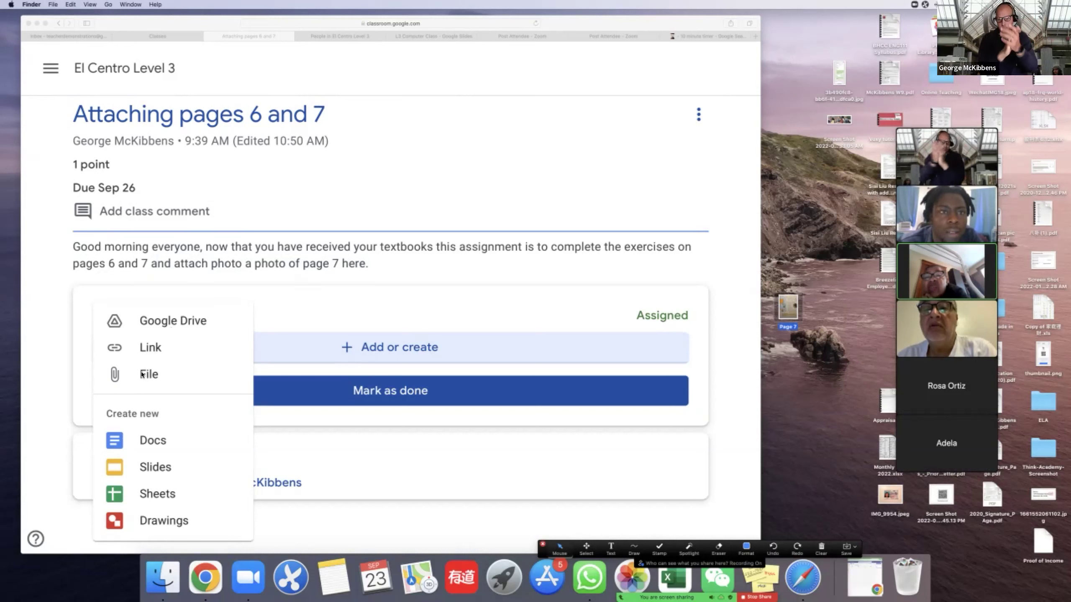
click(162, 374)
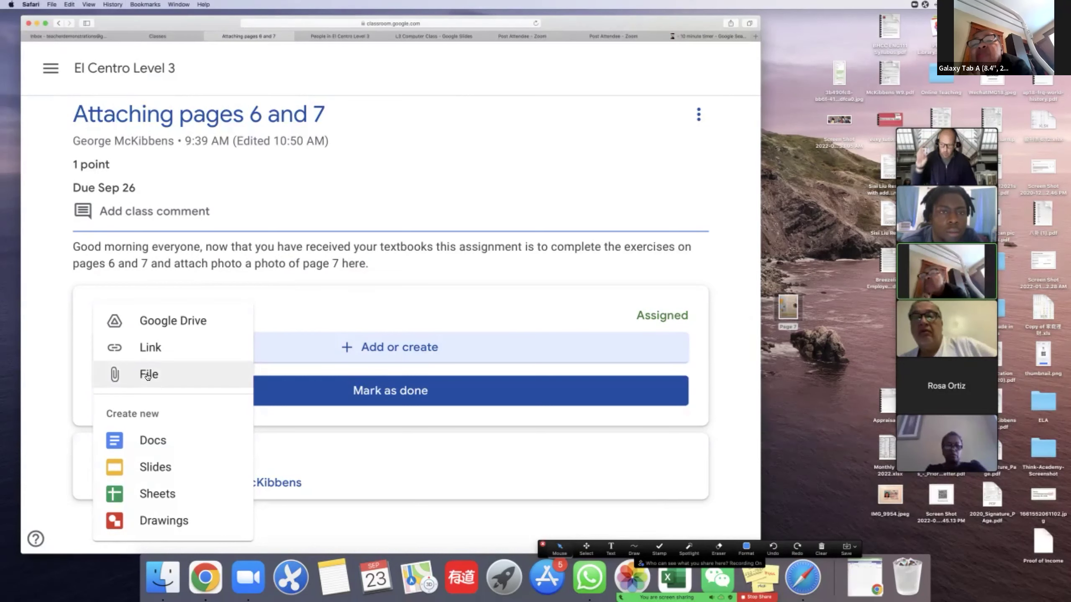
click(164, 375)
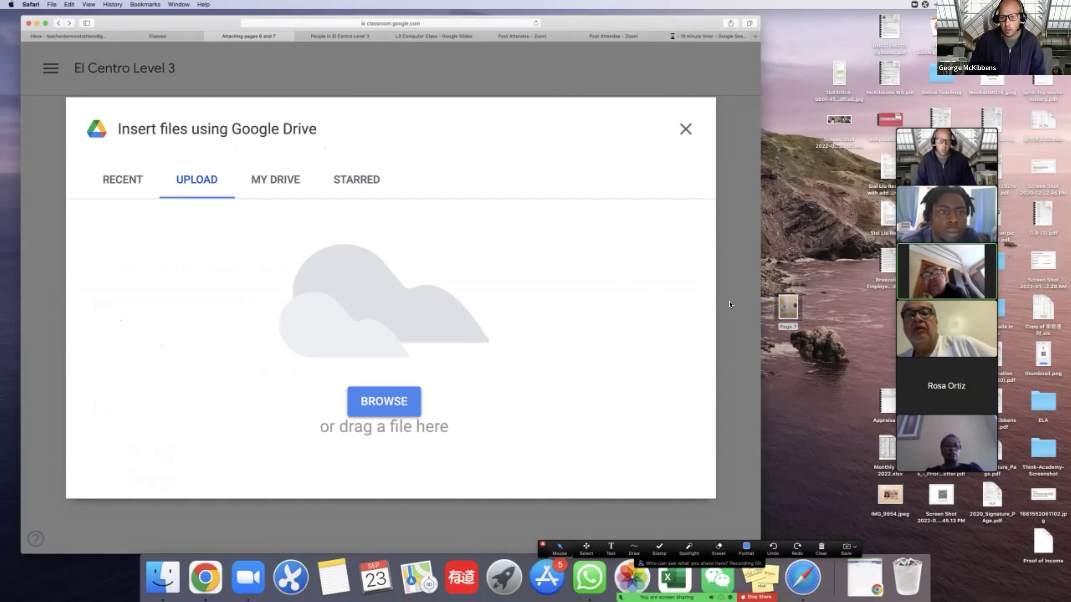
click(786, 304)
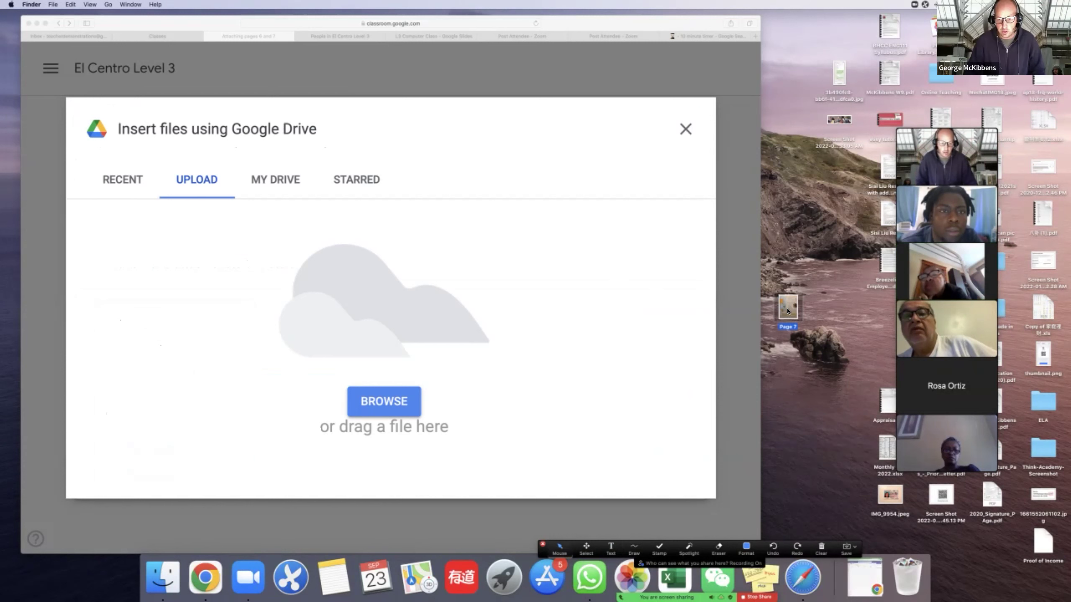
drag(788, 310, 569, 493)
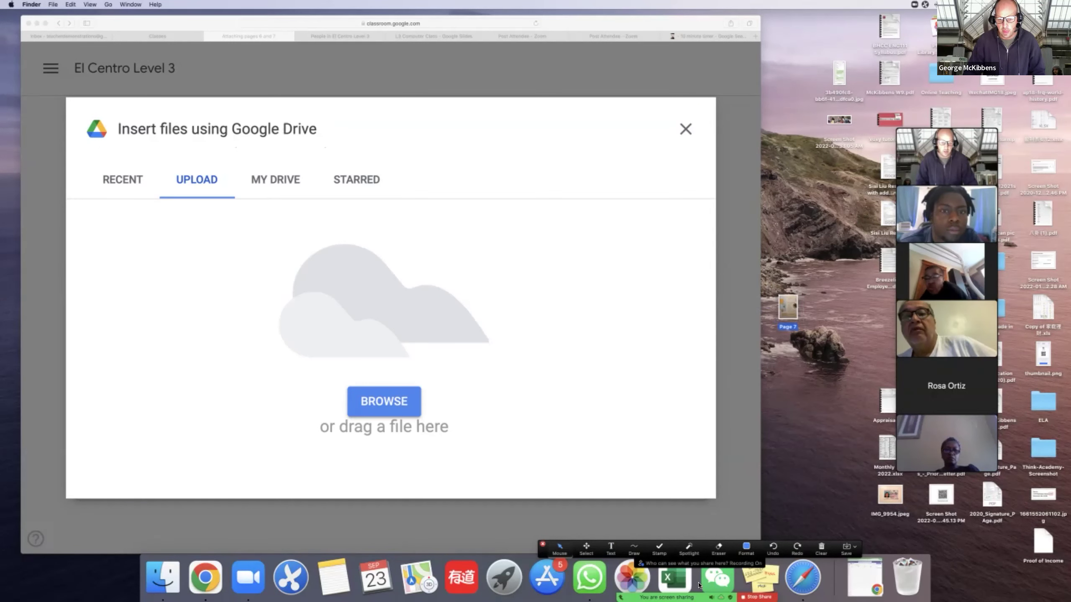
click(634, 549)
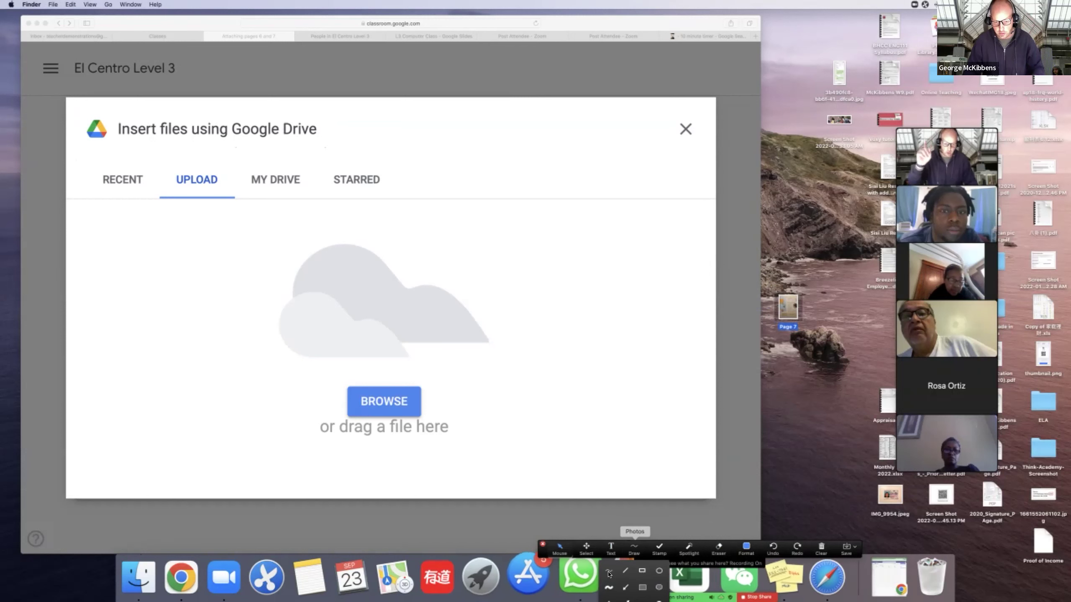
click(608, 573)
mouse_move(528, 101)
mouse_down()
mouse_move(523, 124)
mouse_move(619, 127)
mouse_up()
click(547, 107)
click(586, 101)
mouse_move(798, 285)
mouse_down()
mouse_move(461, 322)
mouse_move(434, 352)
mouse_move(461, 348)
mouse_up()
mouse_move(456, 145)
mouse_down()
mouse_move(452, 173)
mouse_move(479, 157)
mouse_move(485, 170)
mouse_move(518, 157)
mouse_move(509, 179)
mouse_up()
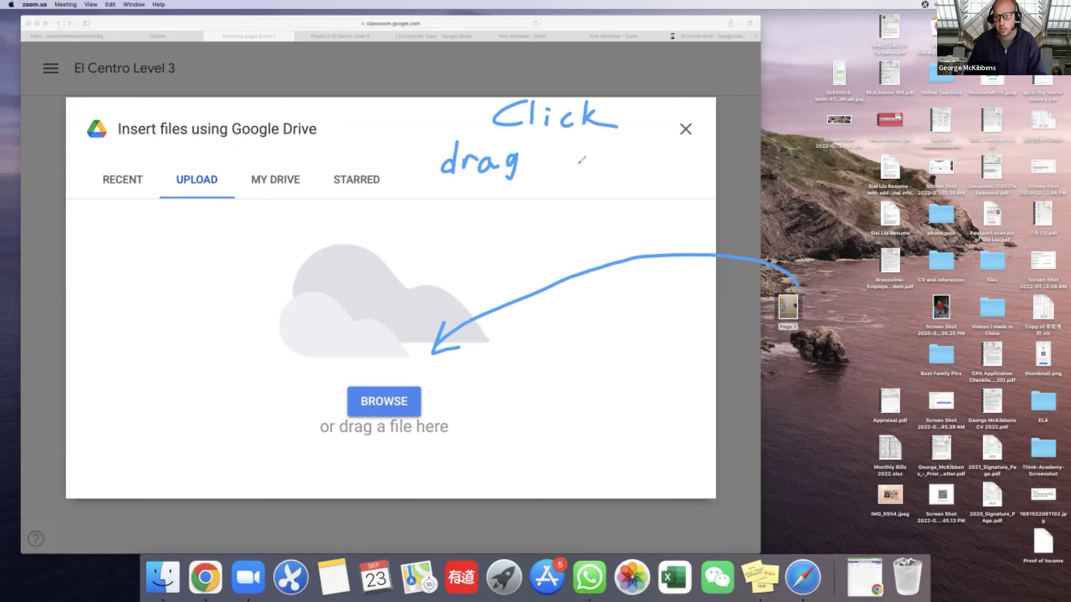
mouse_move(568, 160)
mouse_down()
mouse_move(600, 168)
mouse_move(615, 143)
mouse_move(616, 169)
mouse_move(657, 152)
mouse_move(670, 161)
mouse_up()
drag(669, 152, 667, 174)
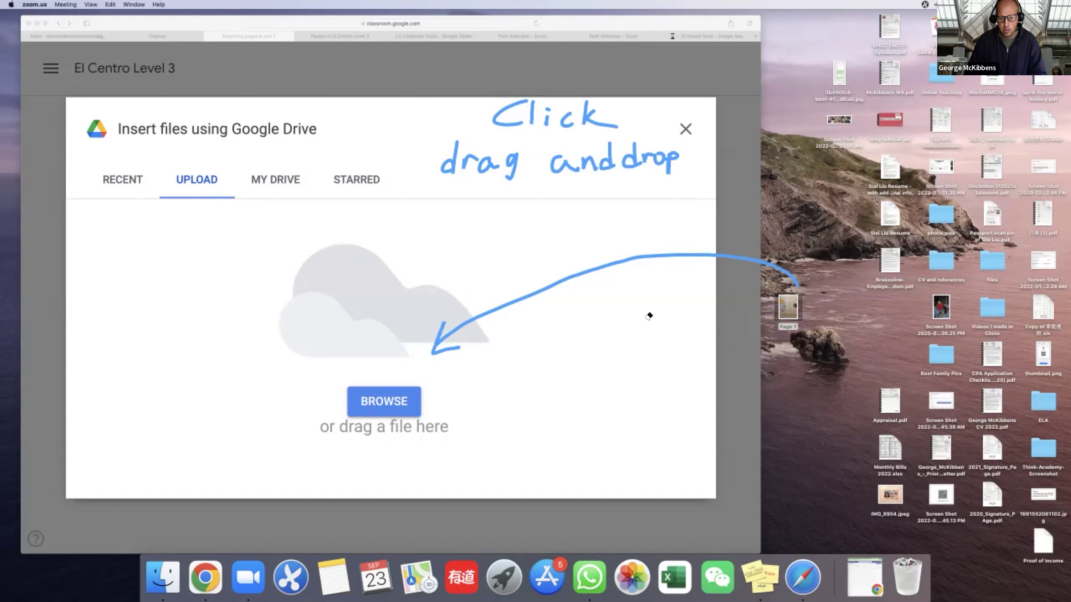
key(super+z)
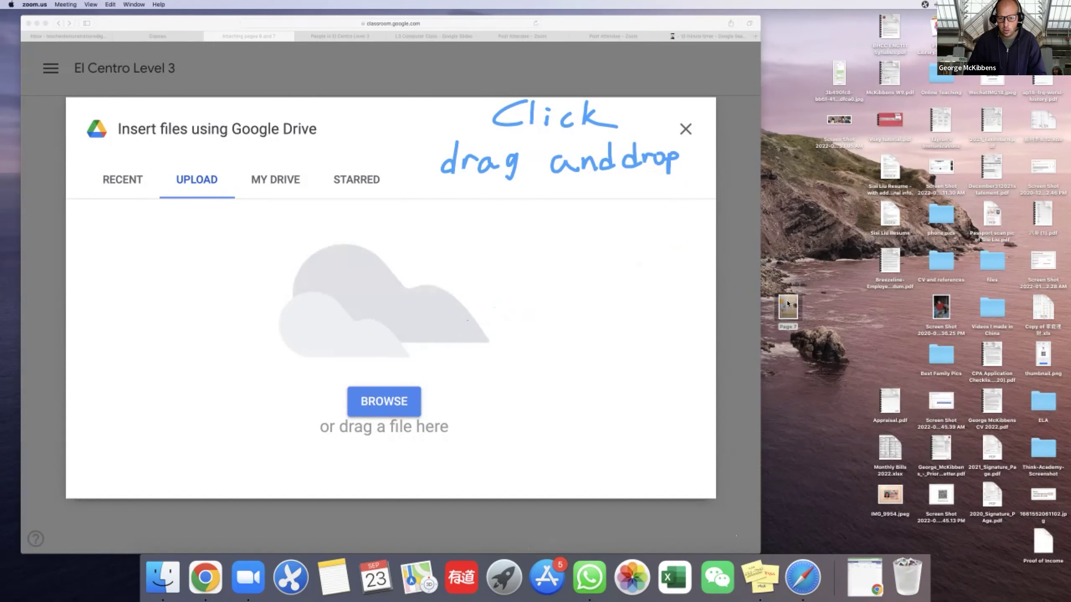
drag(789, 305, 377, 402)
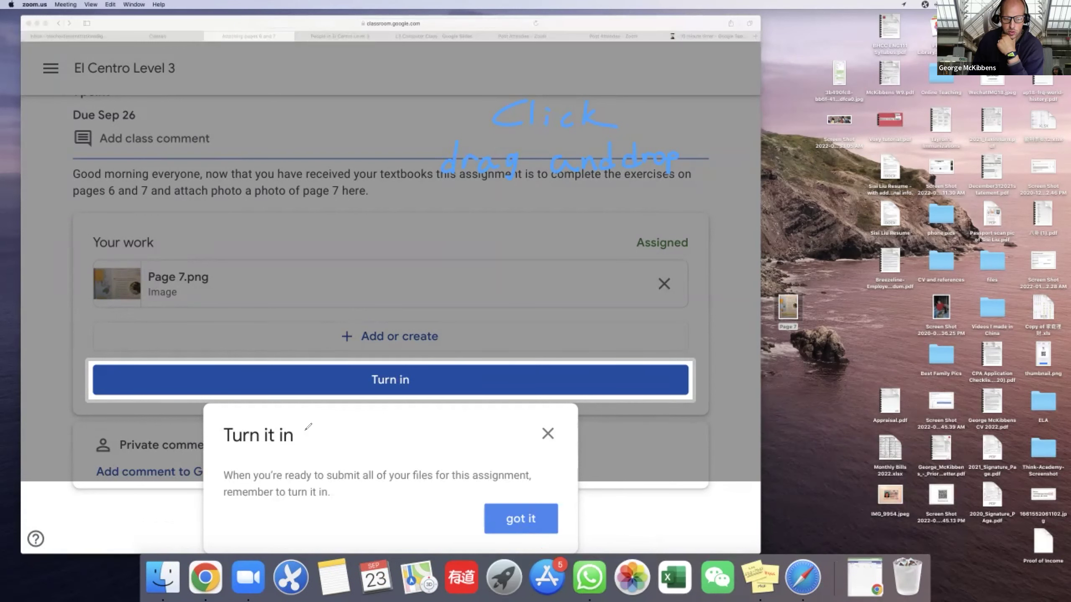
Step: Circle the 'Turn it in' reminder, erase the circle, then close the reminder
mouse_move(253, 452)
mouse_down()
mouse_move(309, 434)
mouse_move(211, 422)
mouse_move(249, 450)
mouse_up()
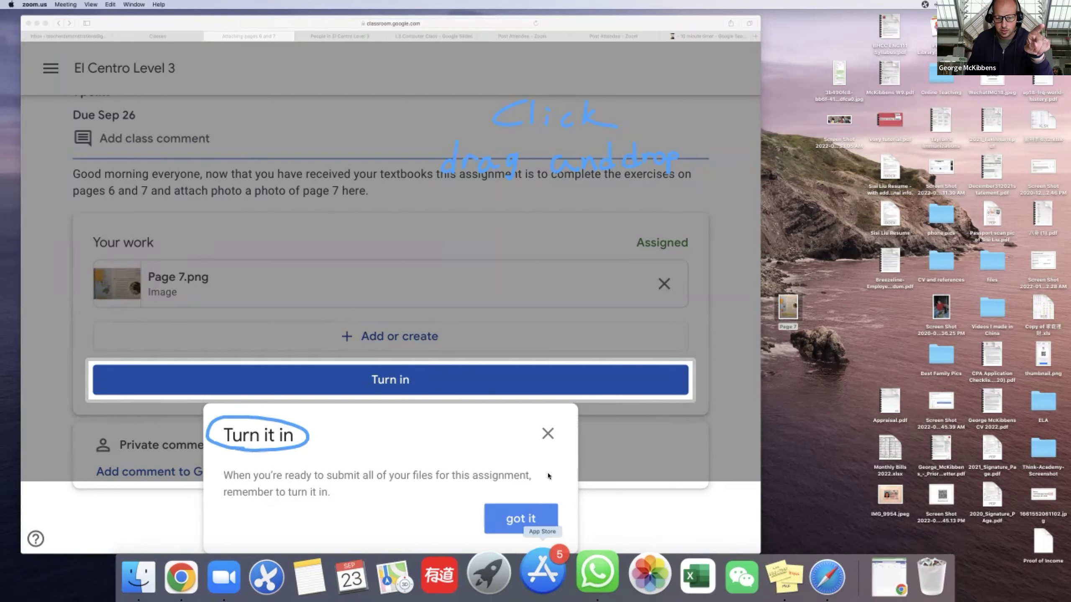
click(544, 438)
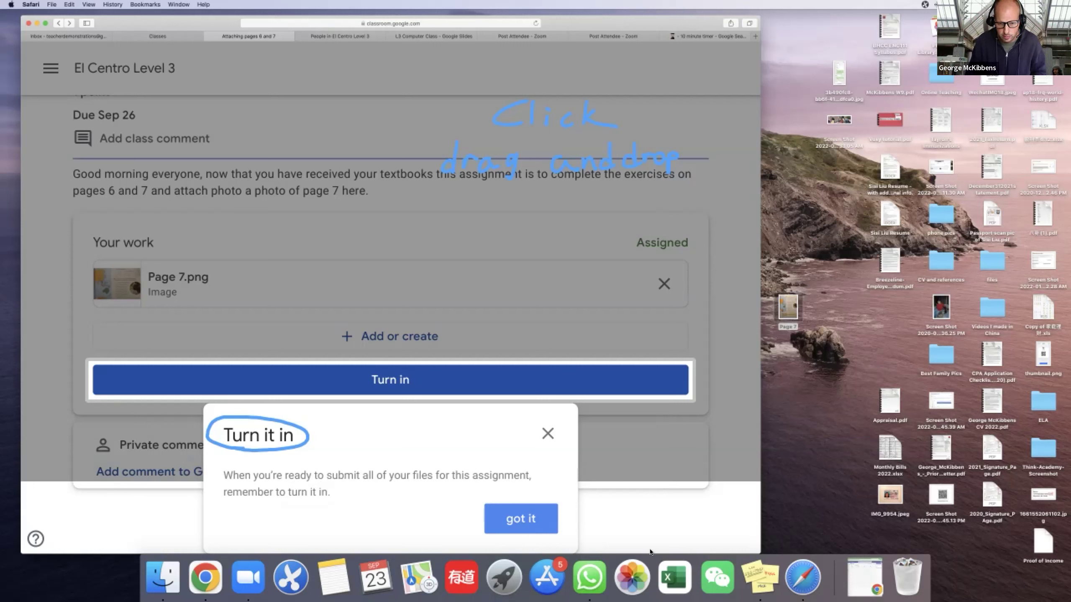
click(625, 536)
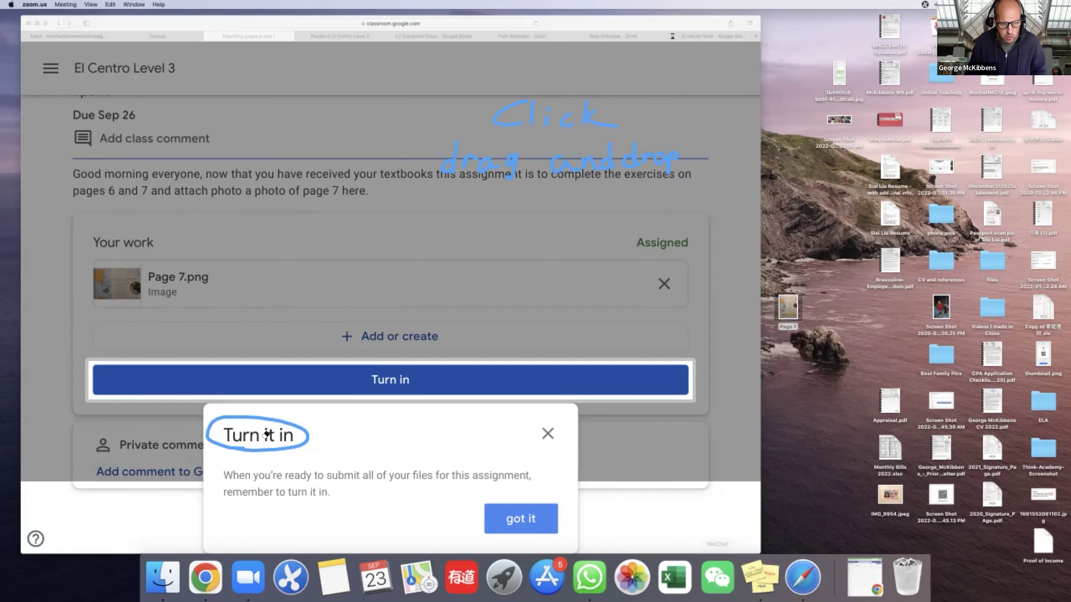
click(547, 434)
click(547, 435)
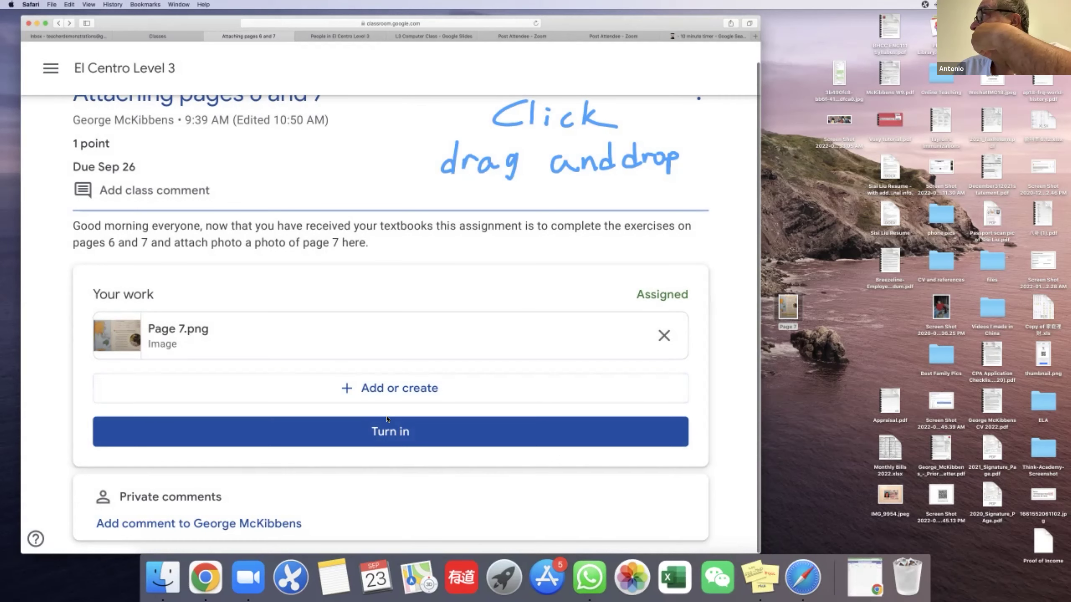
Step: Turn in the assignment with Page 7.png, confirming in the 'Turn in your work?' dialog
click(395, 437)
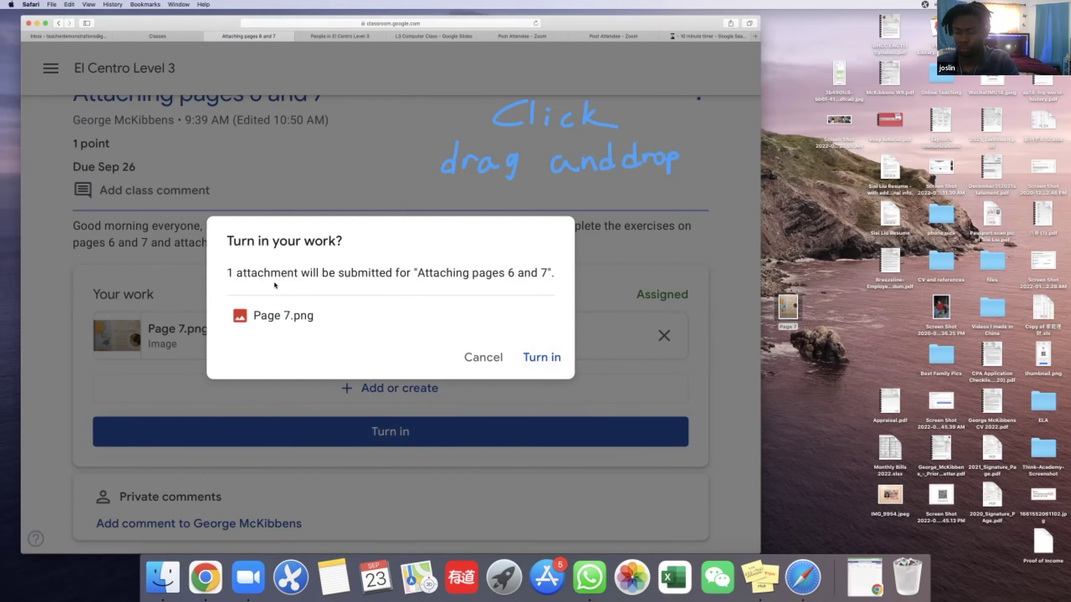
drag(229, 241, 366, 240)
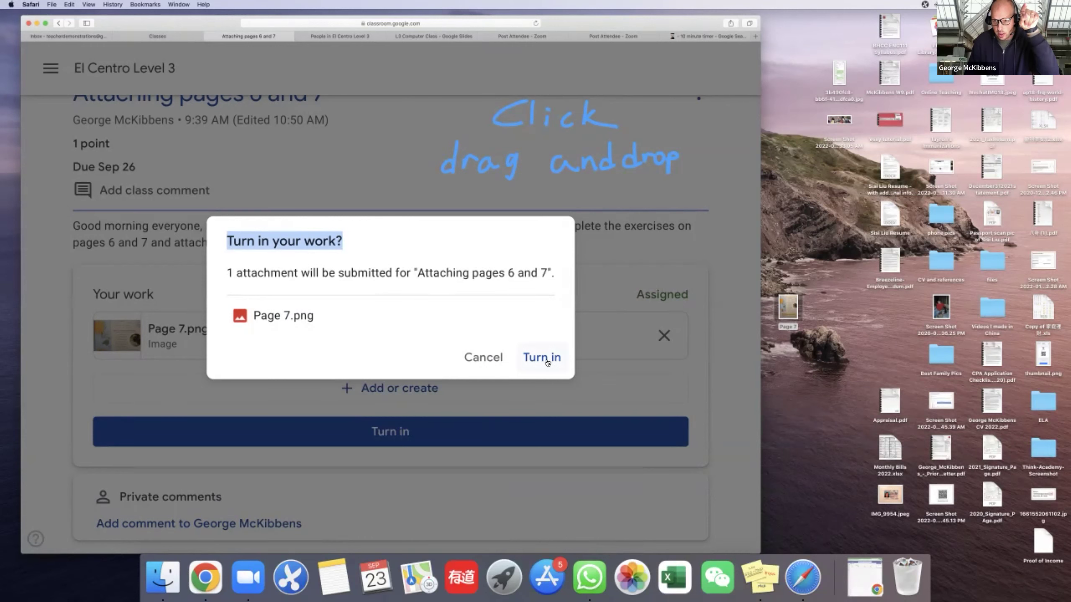
click(544, 358)
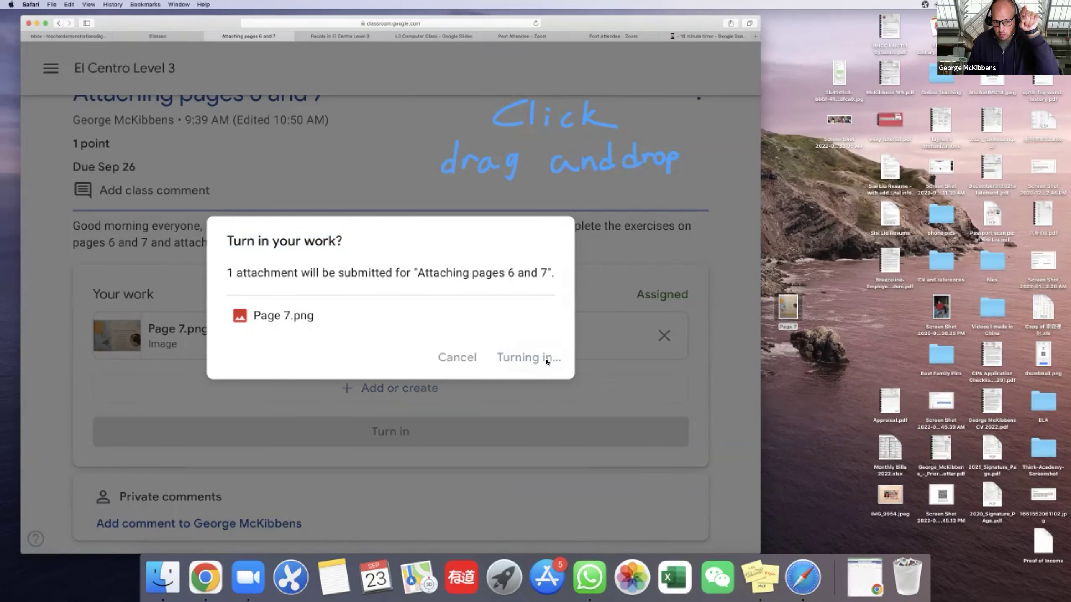